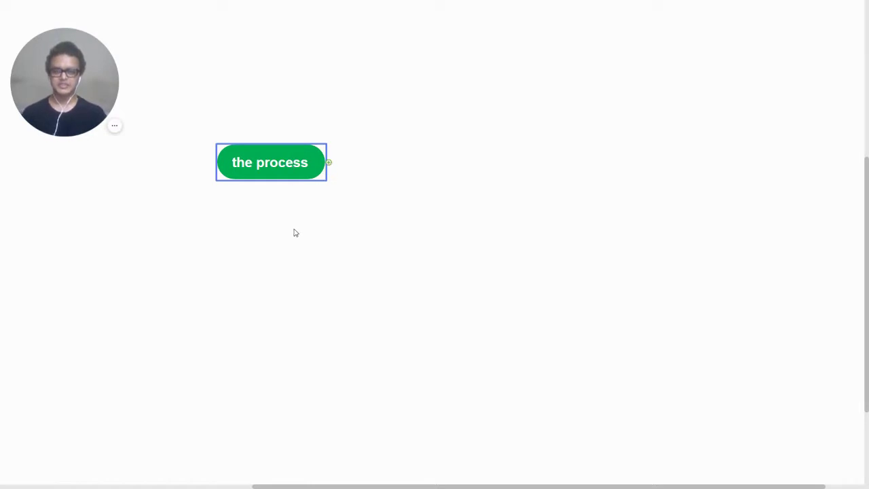
- Expand 'the process' into stages 1–5 and open stage 1 to show 'brand influence'
click(330, 166)
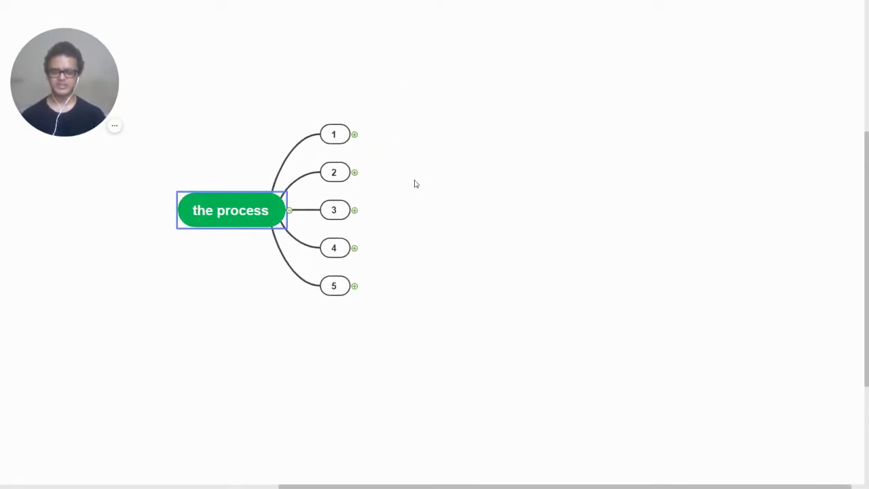
click(354, 135)
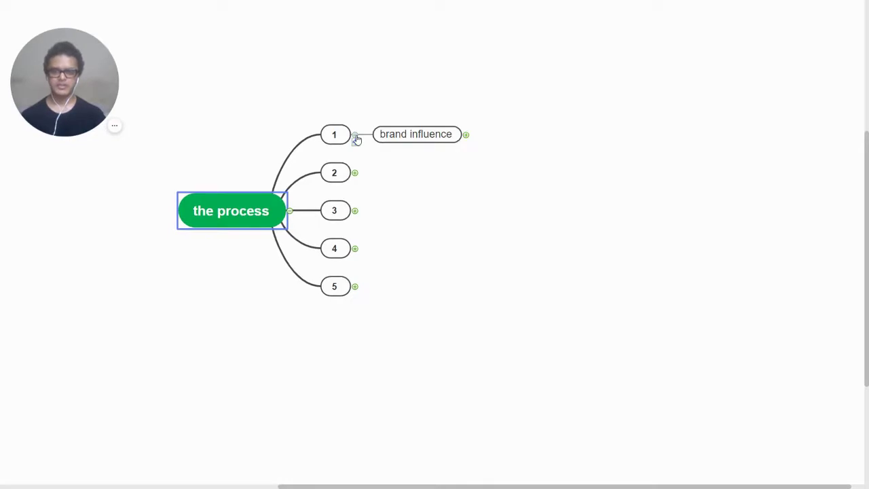
- Expand brand influence and brand to show website and social media, briefly previewing their blog and platform children
click(466, 135)
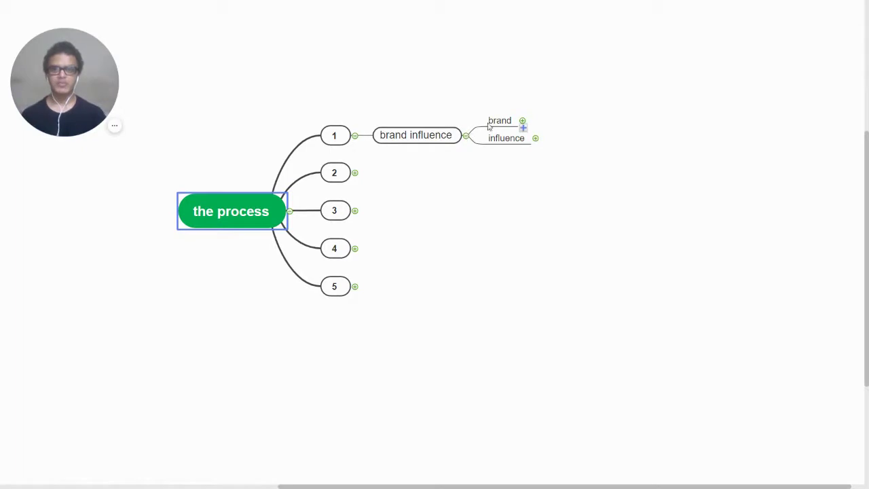
click(523, 122)
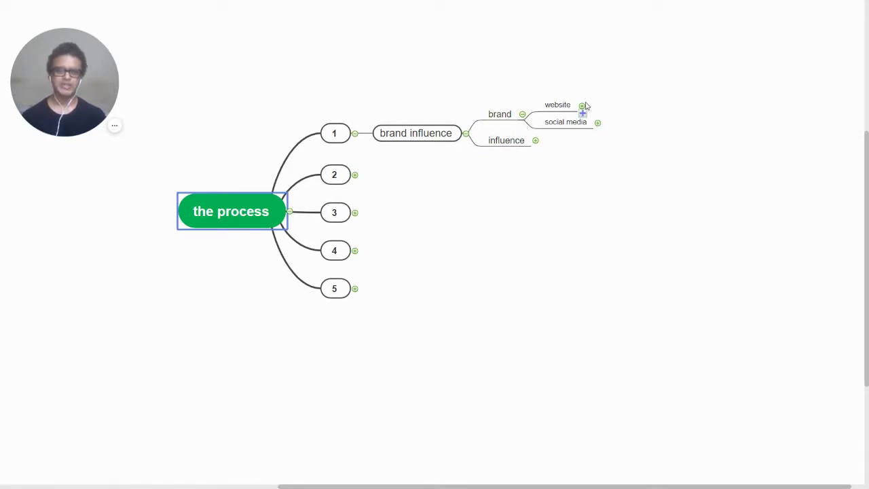
click(582, 107)
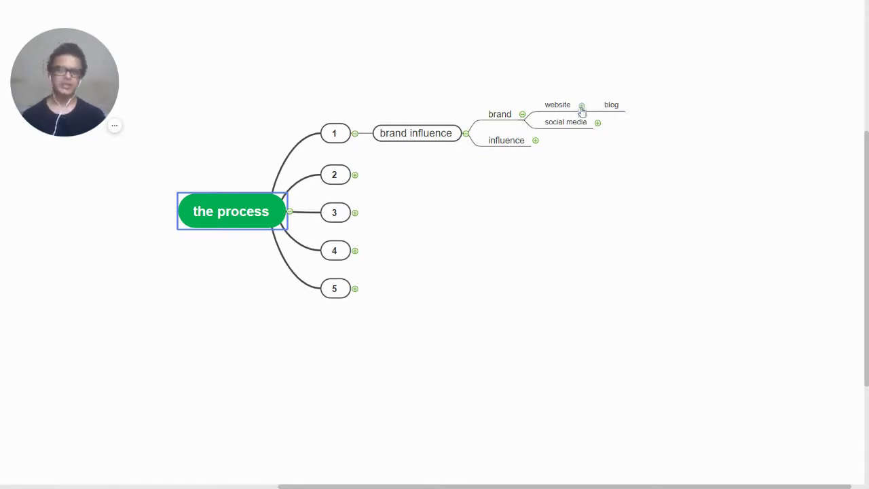
click(582, 107)
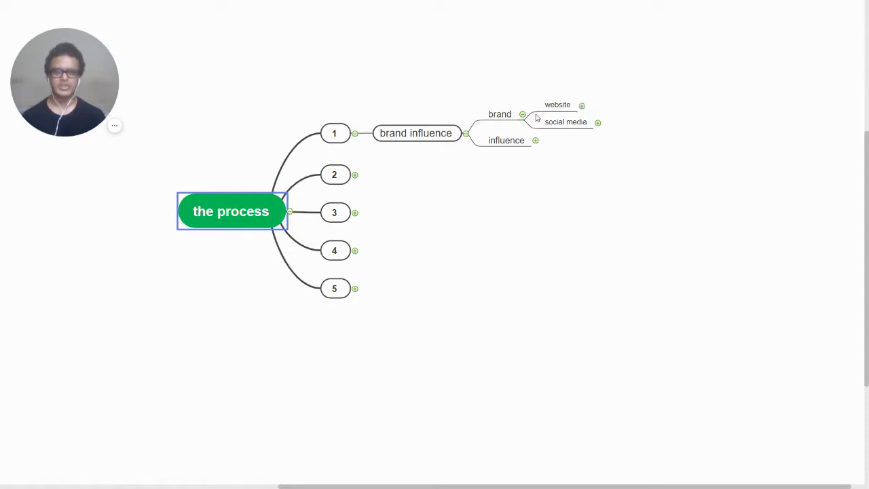
click(597, 125)
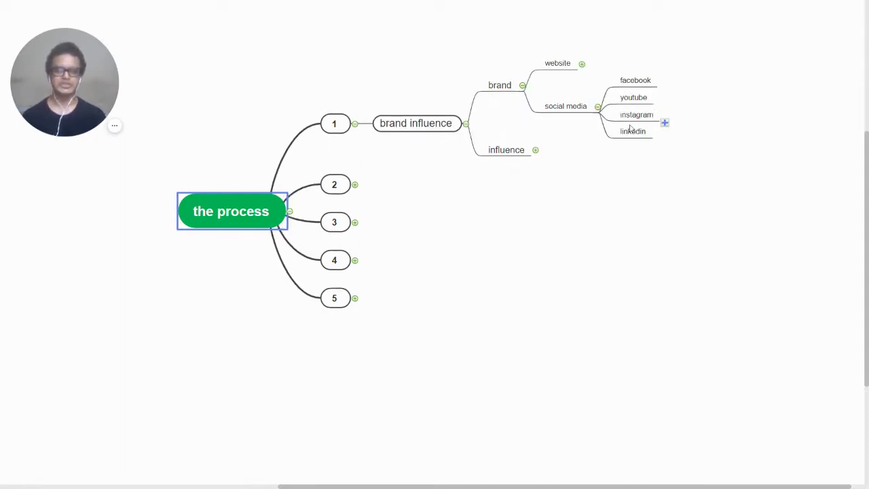
click(598, 109)
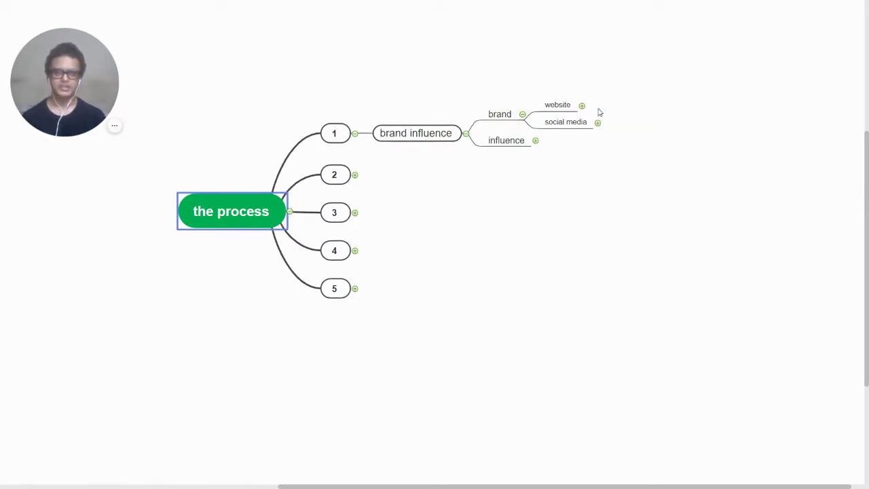
- Fold away website and social media under brand and expand influence into its content types
click(523, 115)
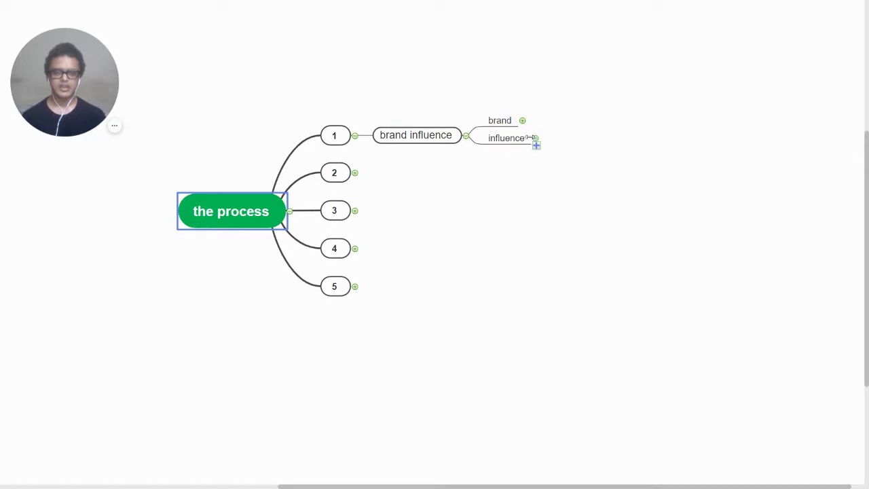
click(536, 138)
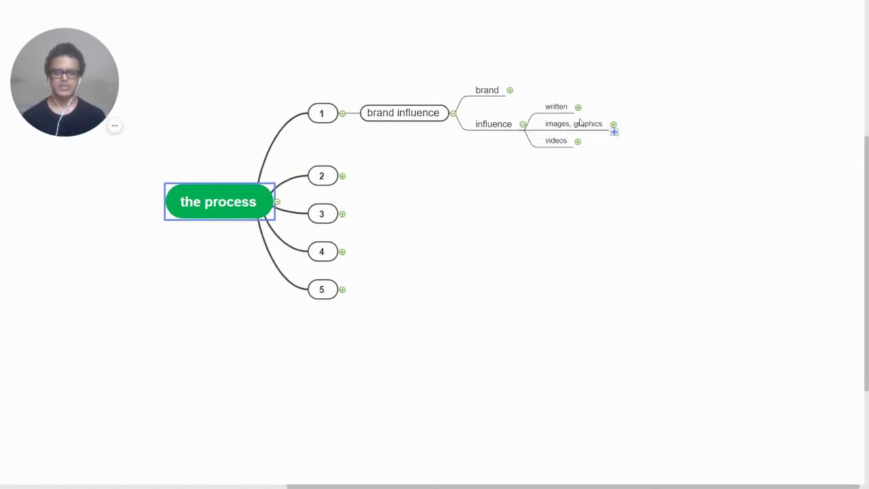
scroll(579, 114, up, 2)
mouse_move(534, 174)
mouse_down()
mouse_move(466, 267)
mouse_move(518, 210)
mouse_up()
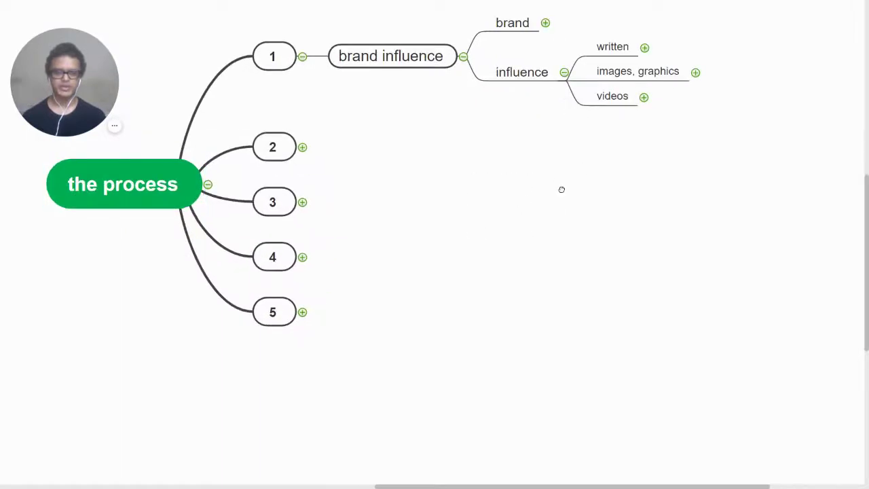
scroll(543, 201, up, 2)
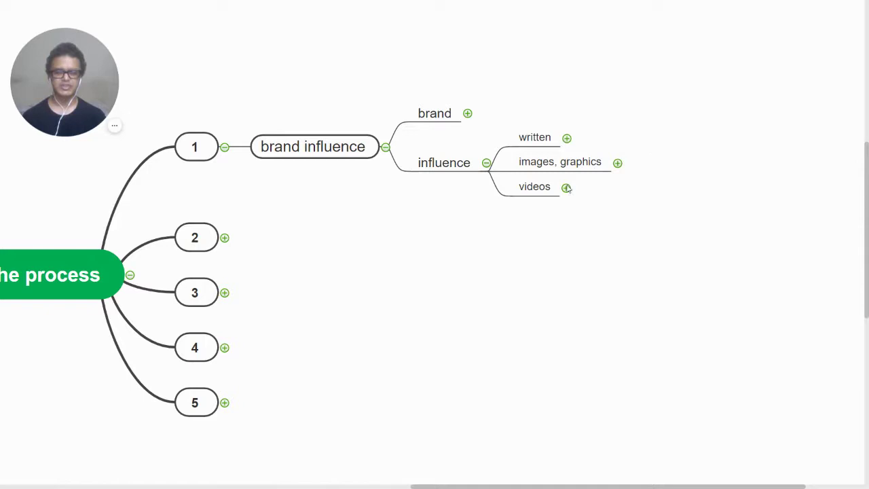
scroll(523, 231, left, 2)
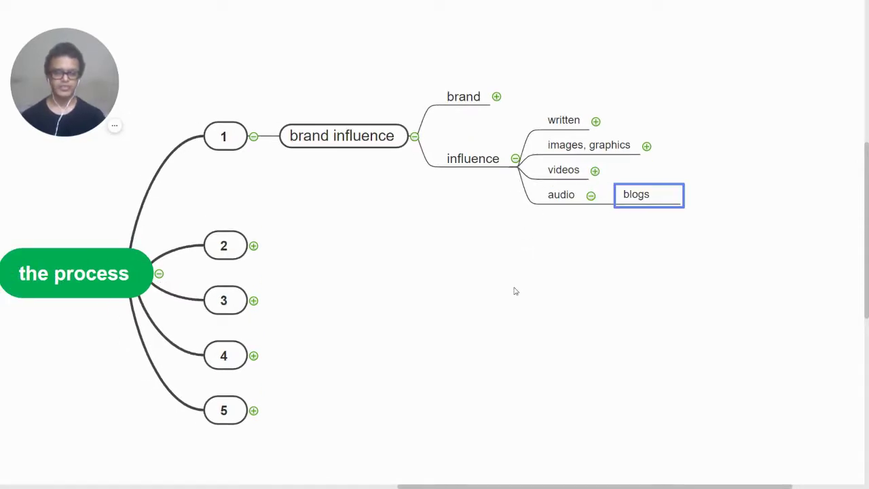
- Preview the platforms under audio, written, images/graphics and videos, then collapse influence and brand influence
click(514, 291)
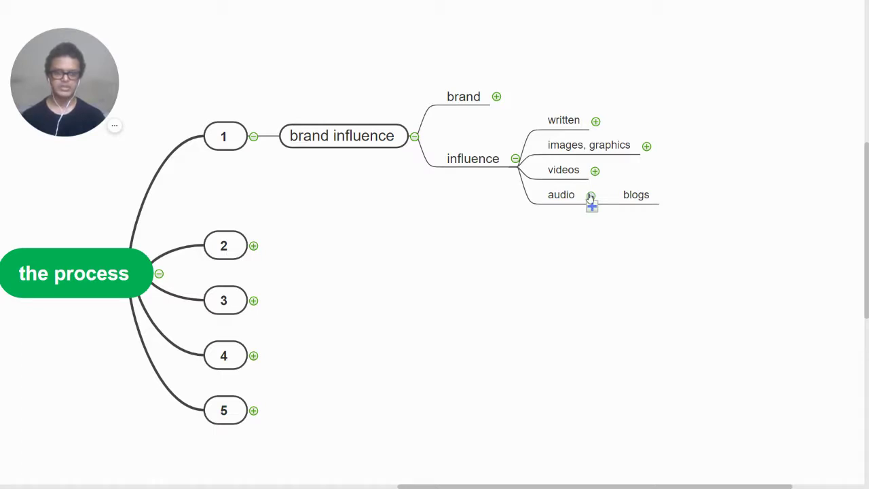
click(591, 197)
click(595, 121)
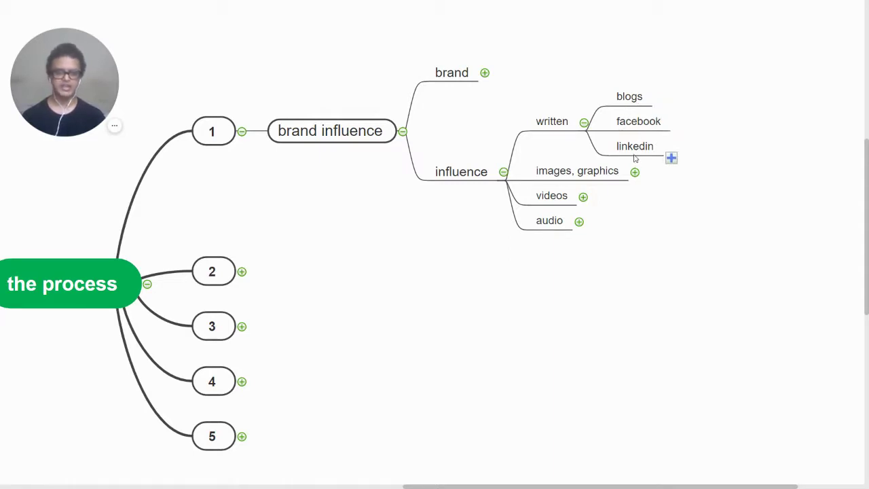
click(584, 123)
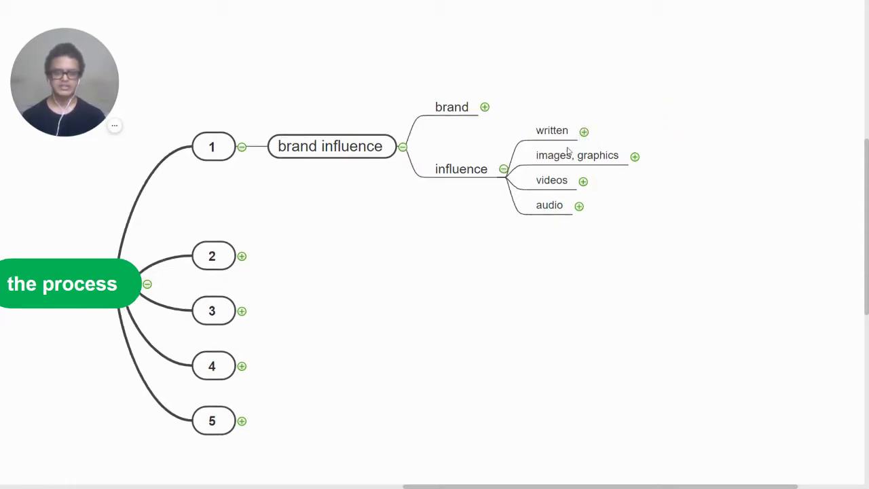
click(635, 157)
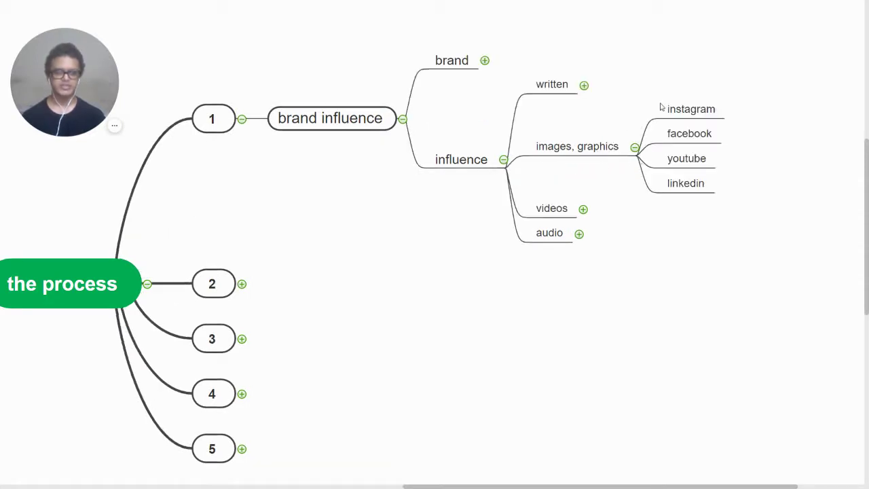
click(635, 147)
click(584, 181)
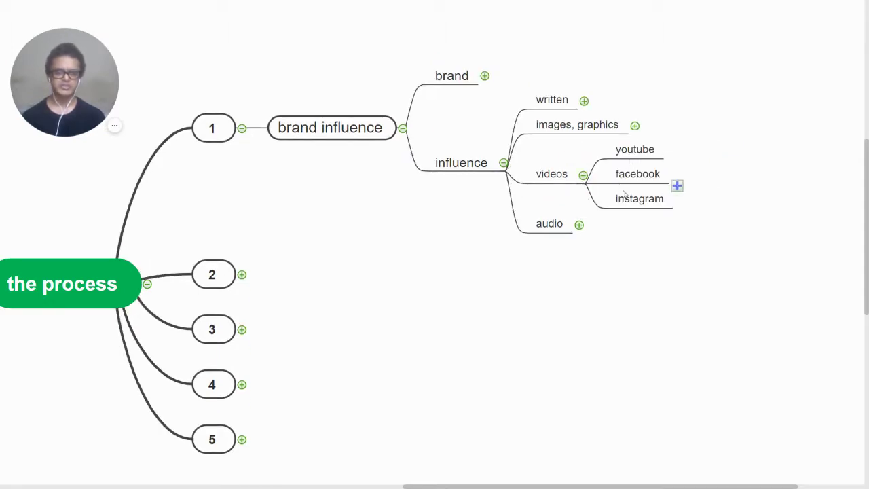
click(584, 175)
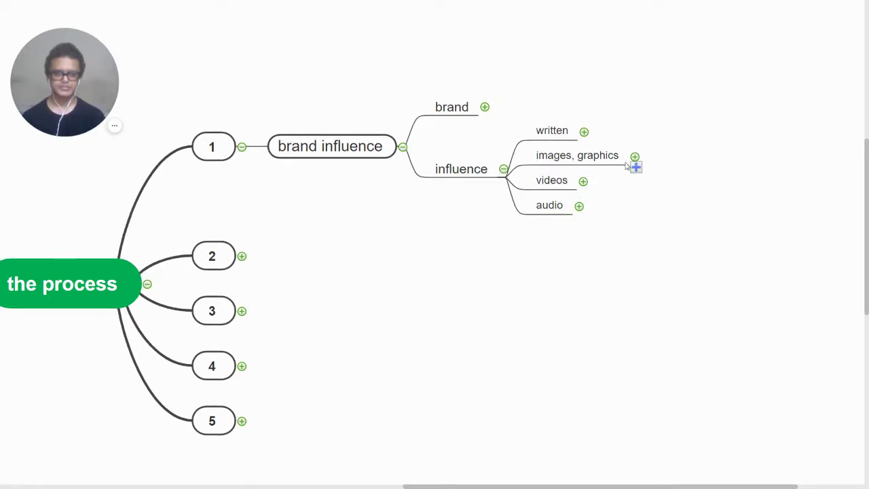
click(503, 171)
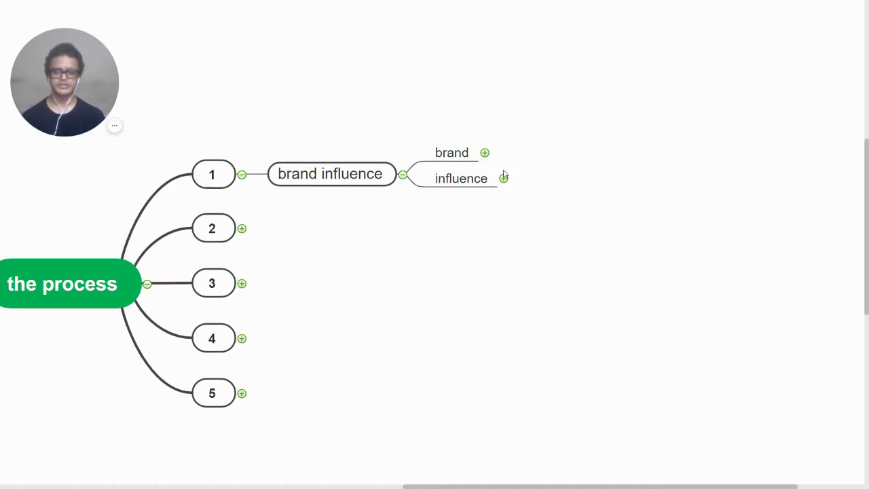
click(403, 175)
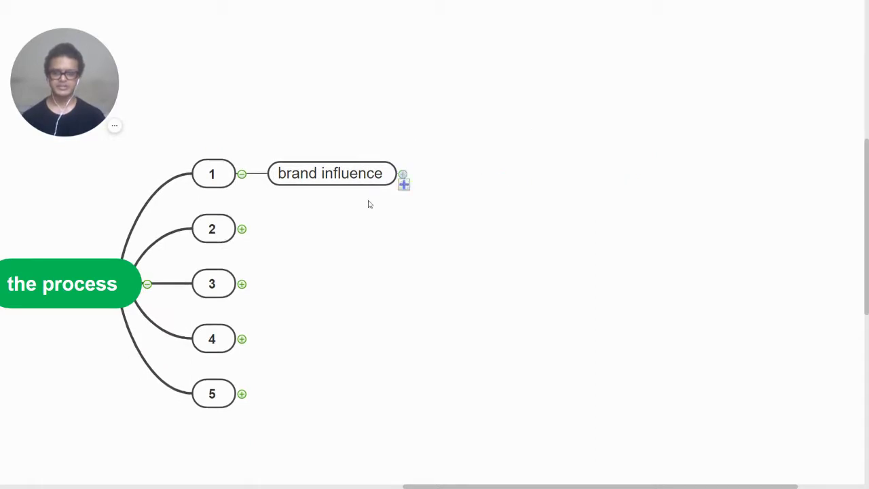
- Reveal stage 2 'community, lists', expand it into groups and lists, and preview groups' five platforms
click(455, 199)
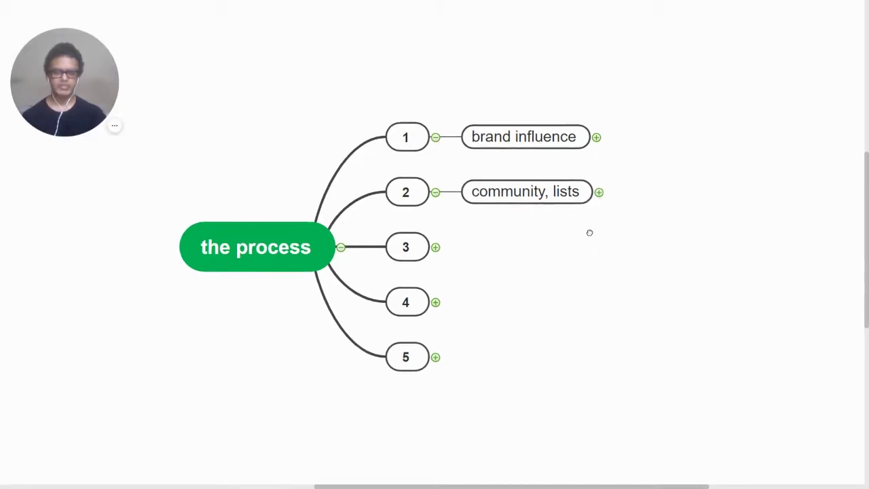
click(584, 190)
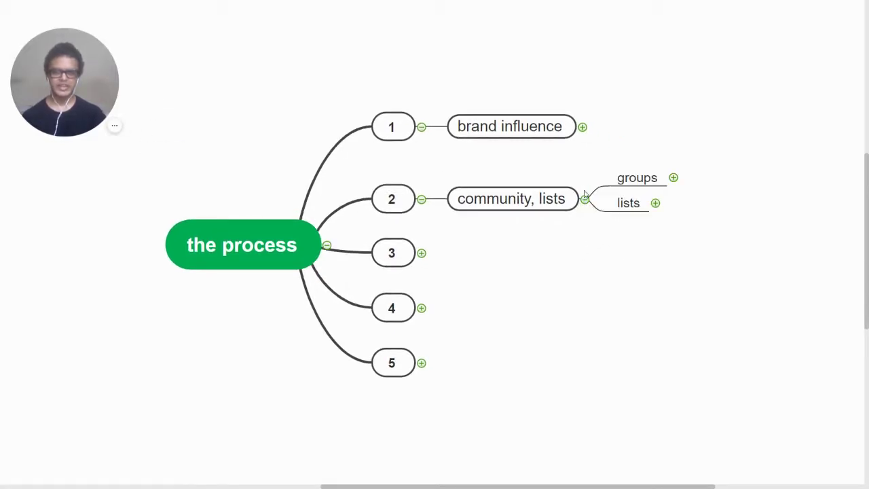
click(673, 178)
drag(736, 306, 660, 283)
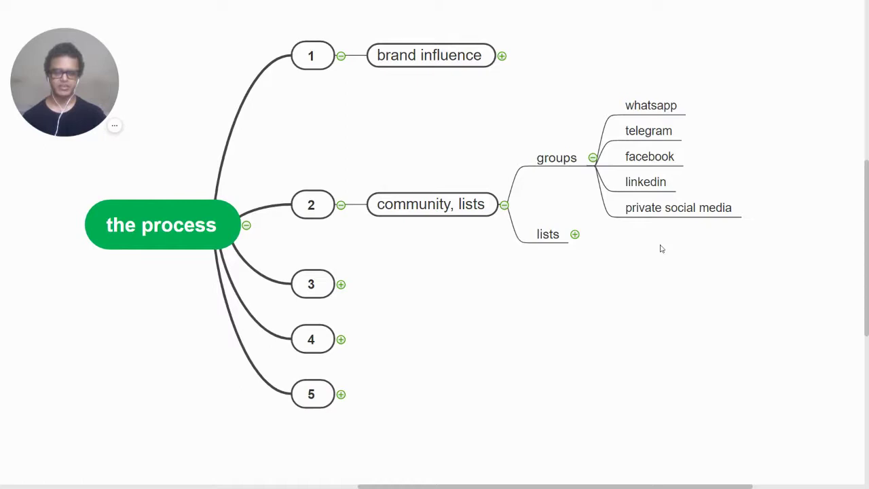
click(594, 159)
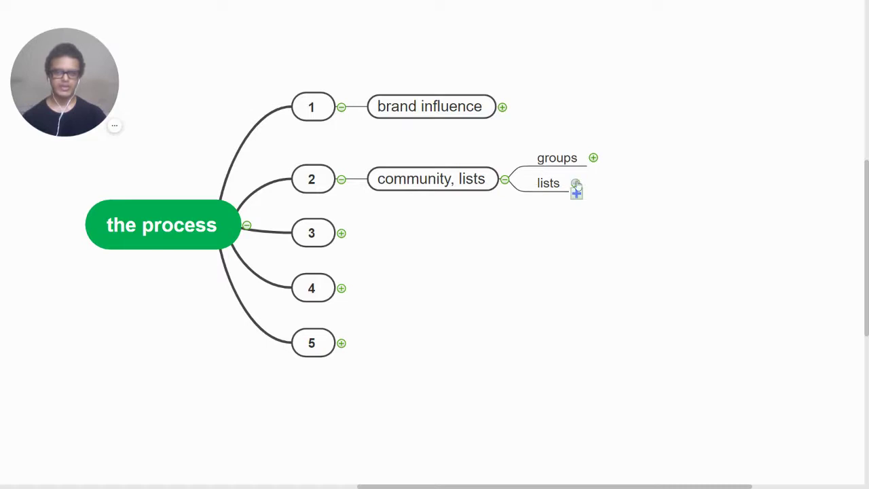
- Expand lists into phone no#, email and bot, preview newsletter/follow-up emails and messenger bot, then fold lists
click(576, 184)
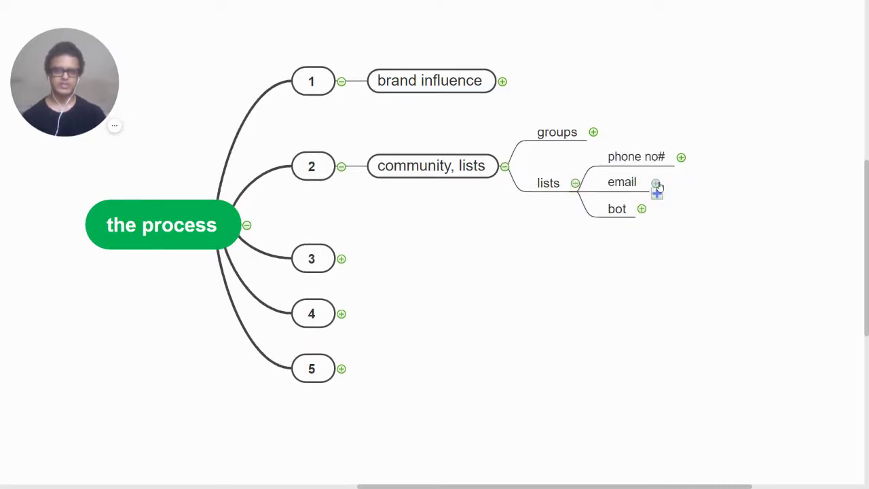
click(681, 156)
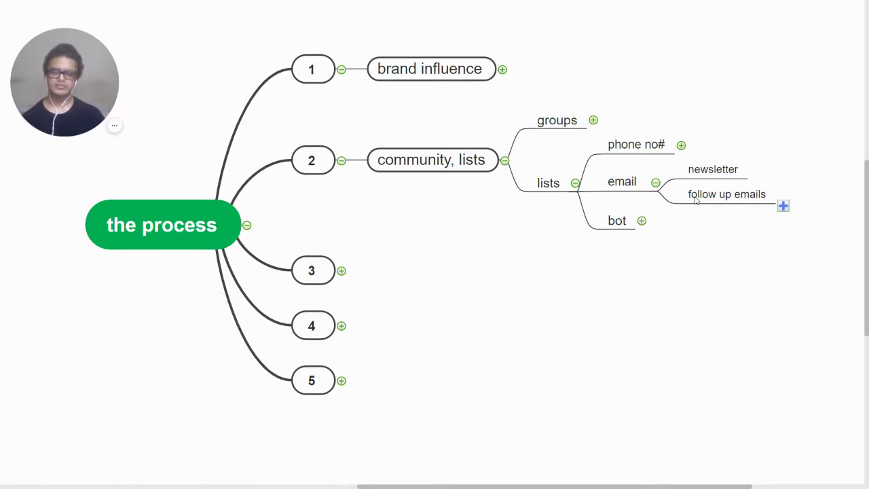
click(656, 184)
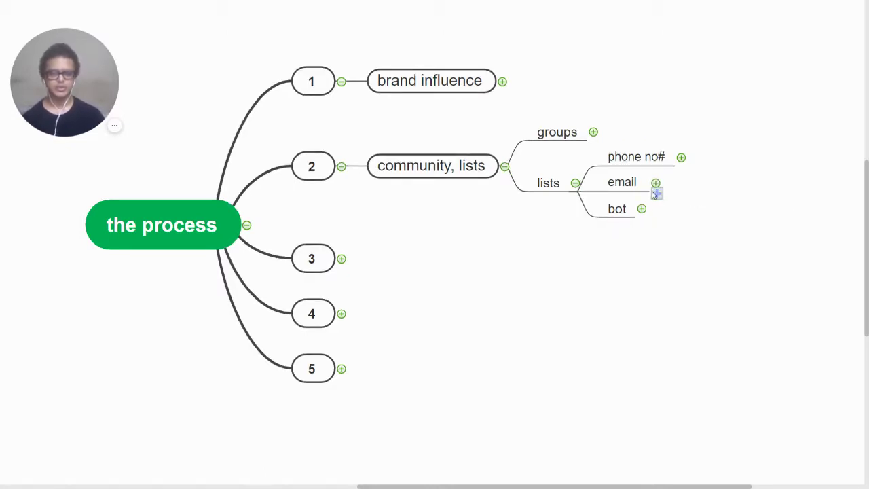
click(641, 210)
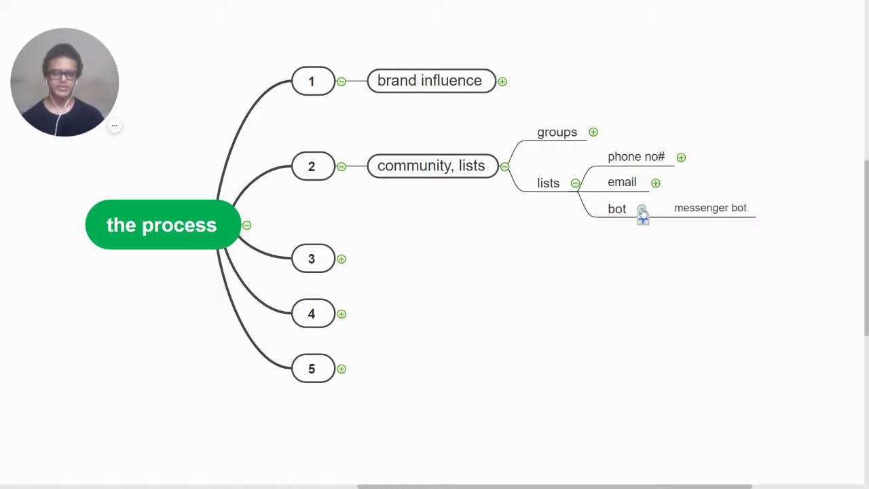
click(642, 210)
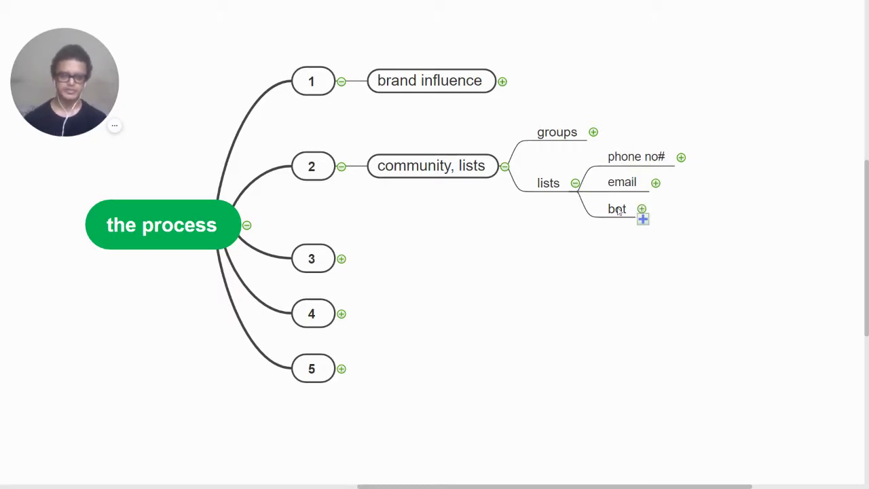
click(576, 186)
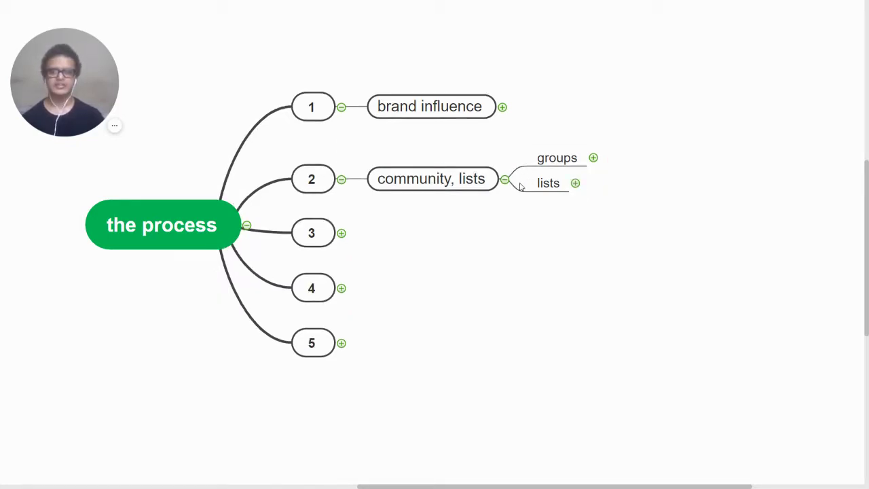
- Briefly re-expand brand influence and influence's content formats, then fold brand influence and community, lists
click(502, 109)
click(603, 111)
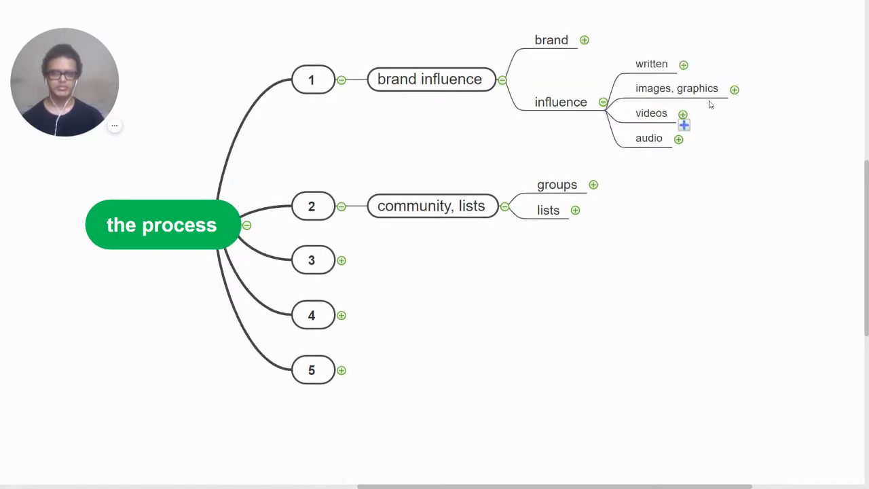
click(603, 101)
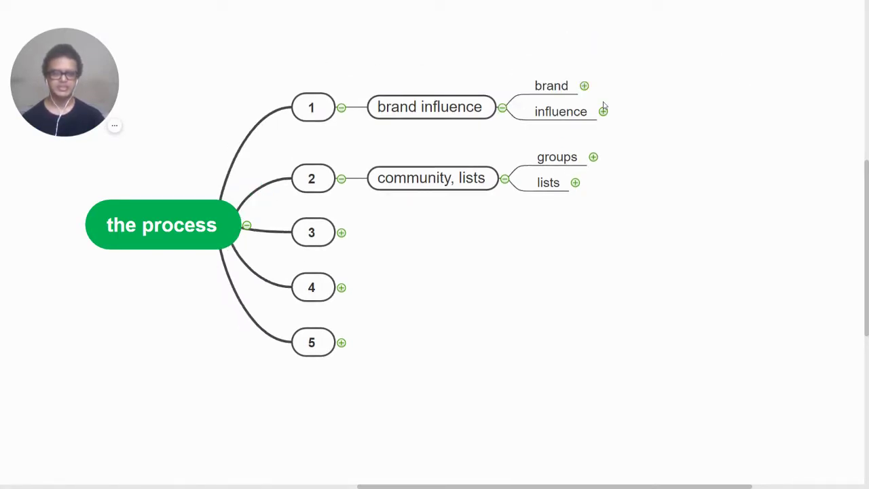
click(502, 108)
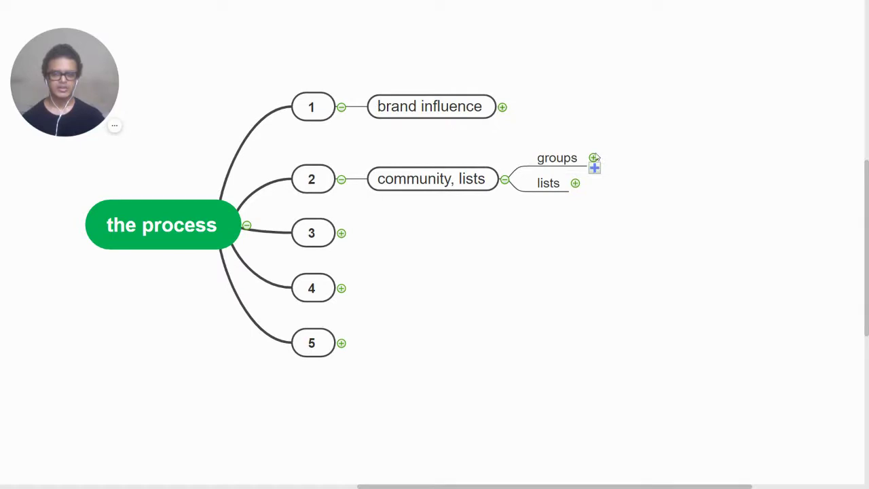
click(505, 183)
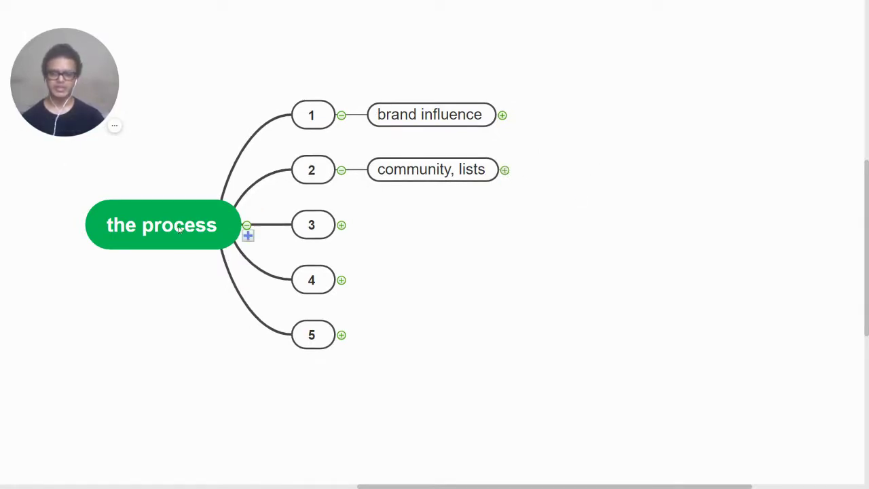
- Reveal stage 3 'webinar/workshop', preview its webinar and weekend workshop options, then fold them away
click(342, 226)
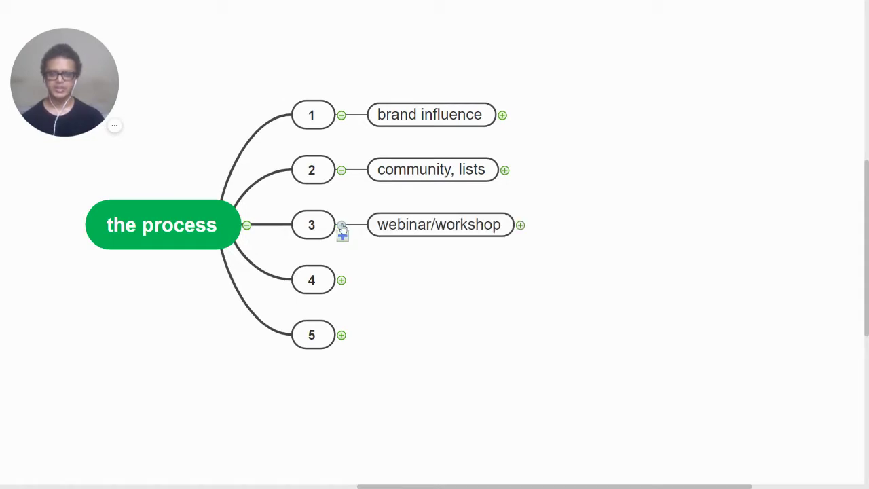
click(520, 226)
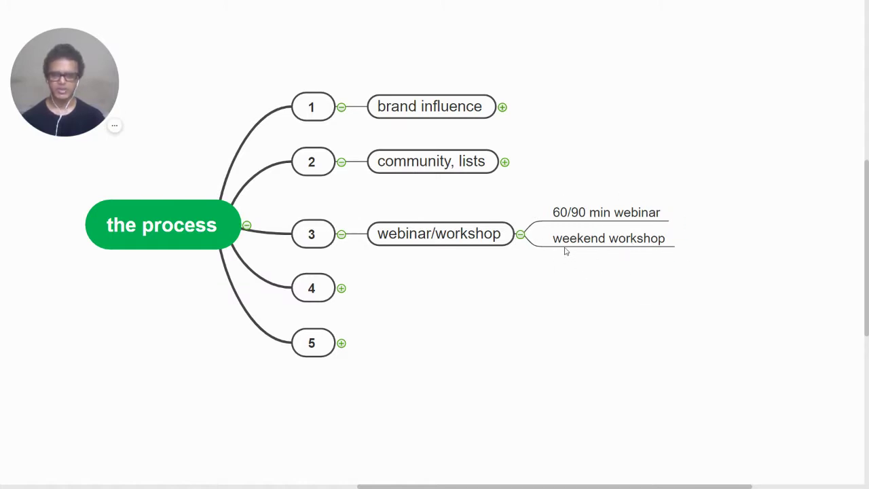
click(520, 238)
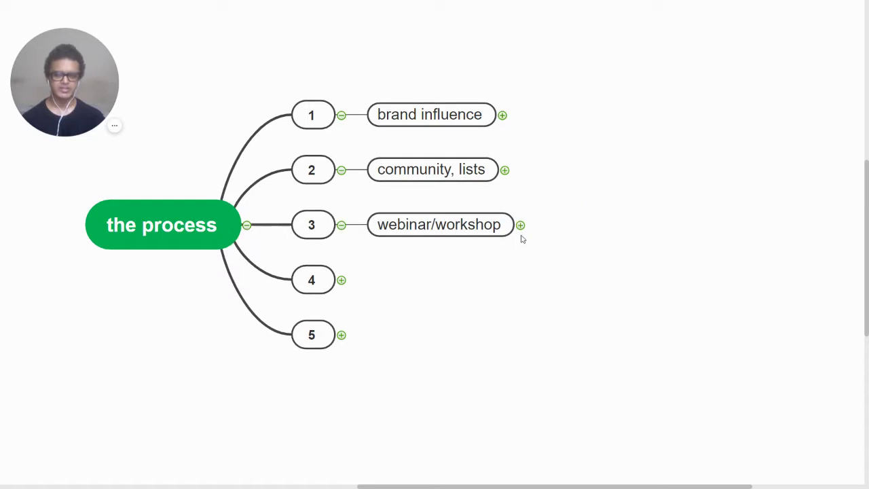
- Expand stages 4 and 5 to show 'e-course' and 'high ticket'
click(342, 281)
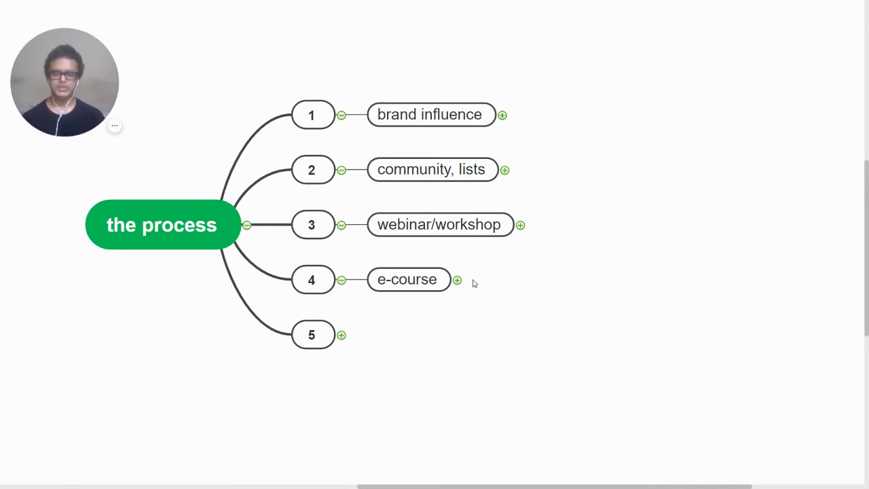
click(342, 334)
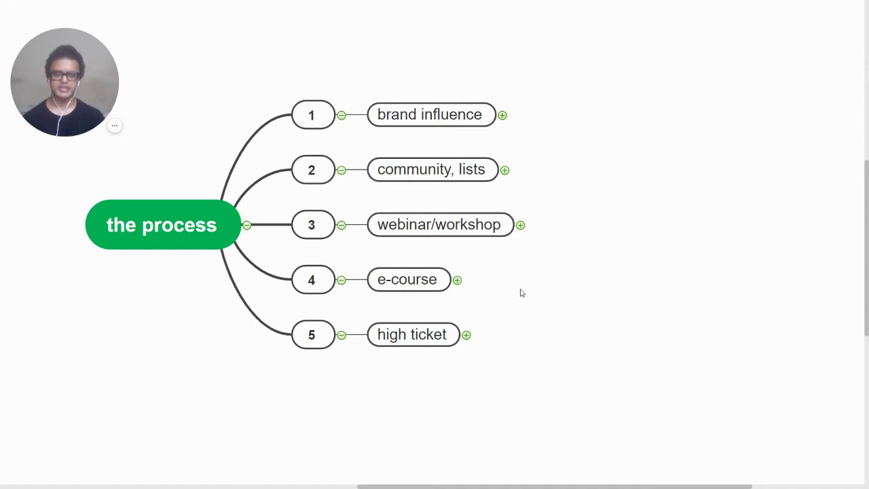